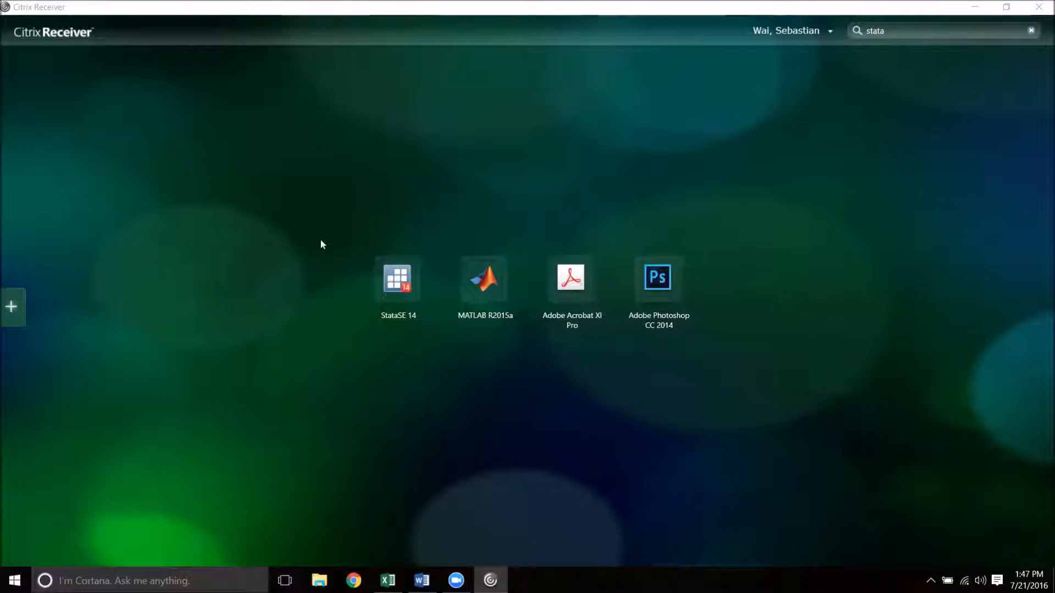
- Search Citrix Receiver for "stata", launch StataSE 14, and maximize its window
{"action": "left_click", "coordinate": [912, 31]}
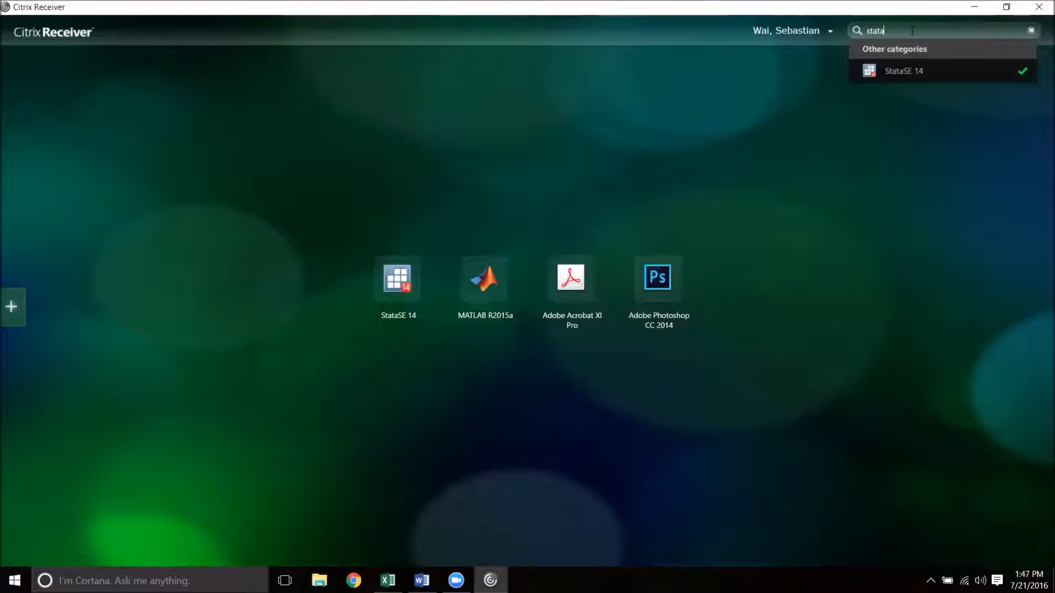
{"action": "key", "text": "BackSpace"}
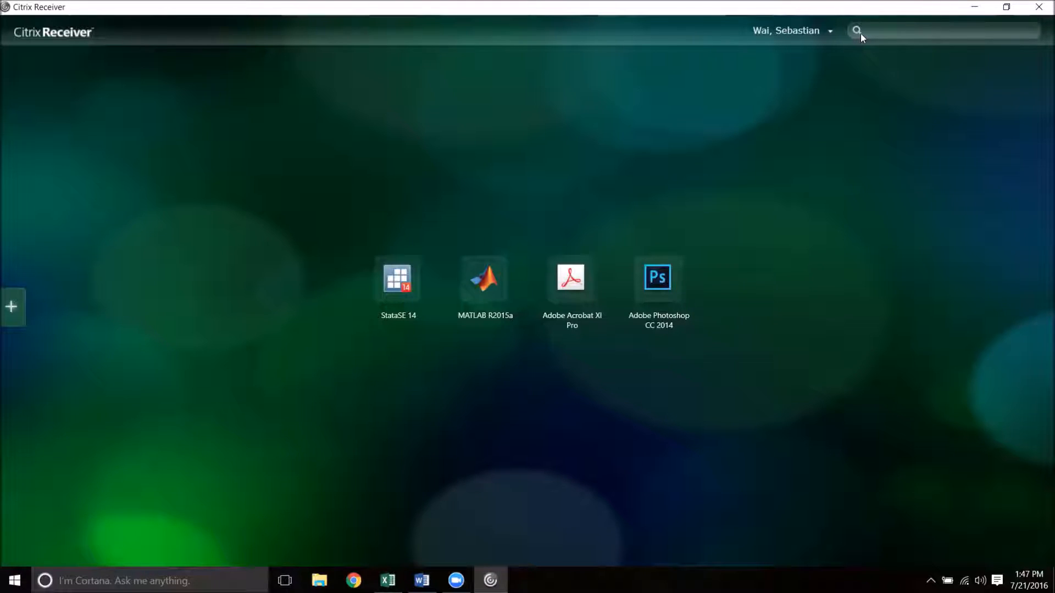
{"action": "type", "text": "stata"}
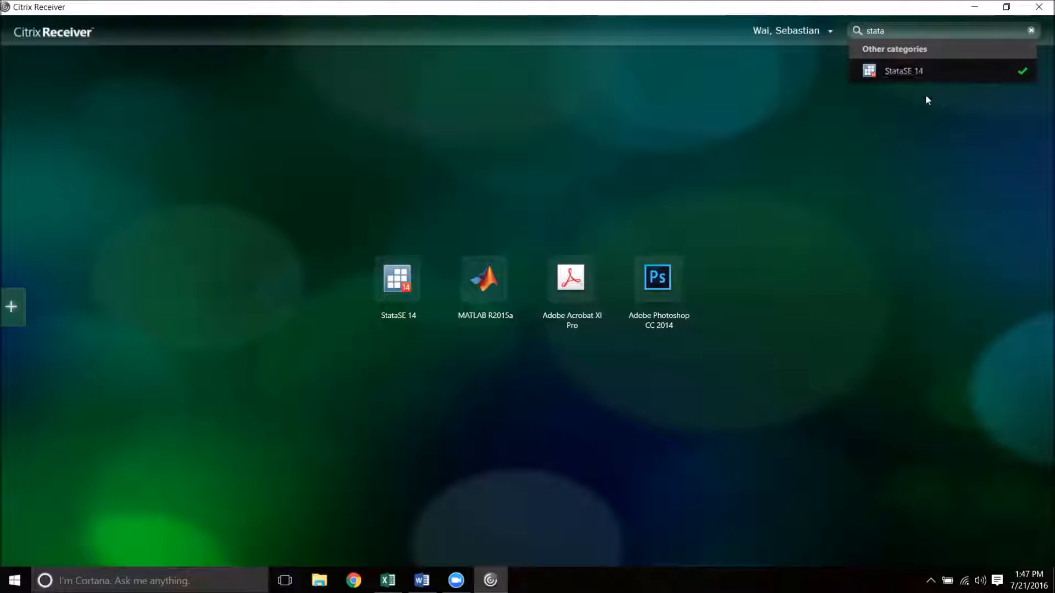
{"action": "left_click", "coordinate": [903, 71]}
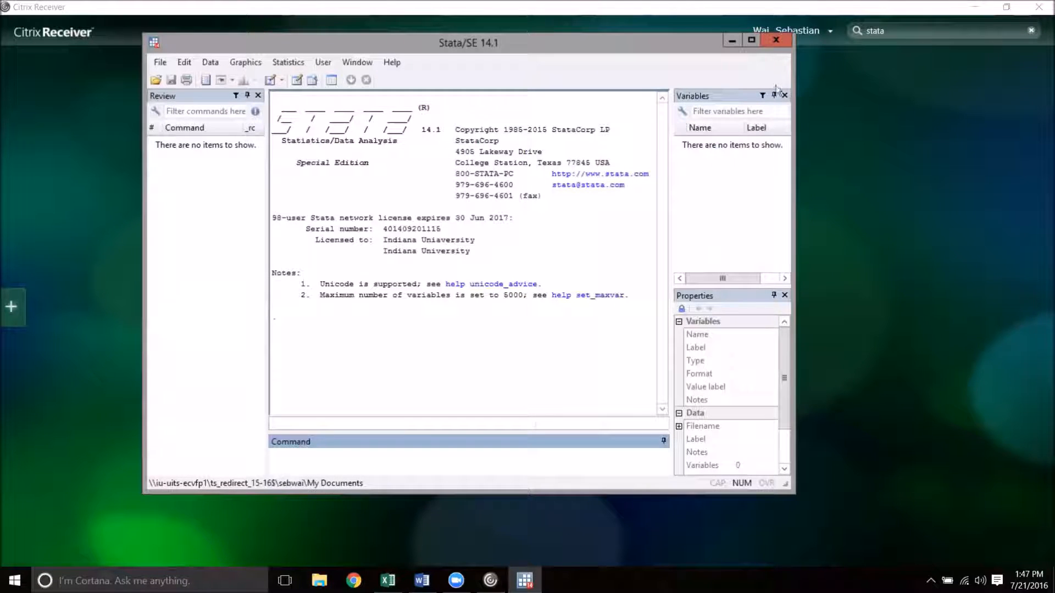
{"action": "left_click", "coordinate": [751, 42]}
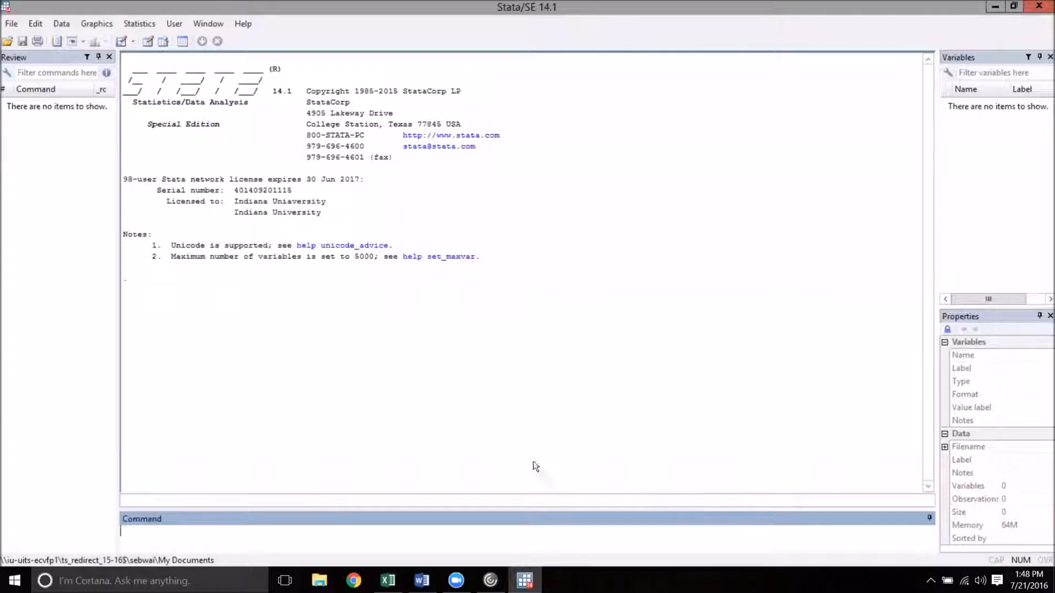
- Enlarge the Command area and open the Data Editor in edit mode
{"action": "left_click_drag", "start_coordinate": [527, 505], "coordinate": [532, 471]}
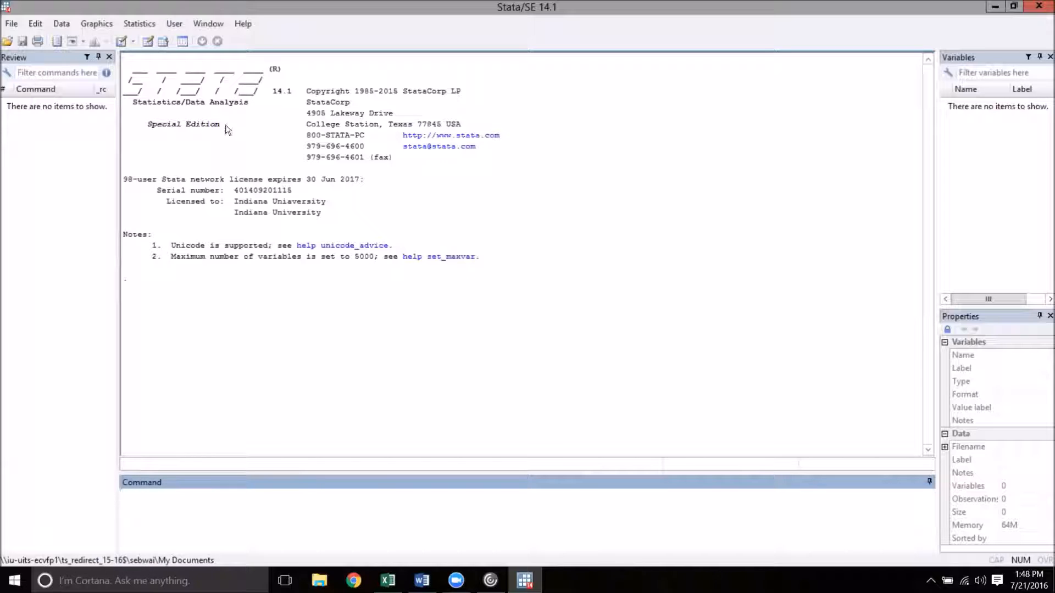
{"action": "left_click", "coordinate": [149, 45]}
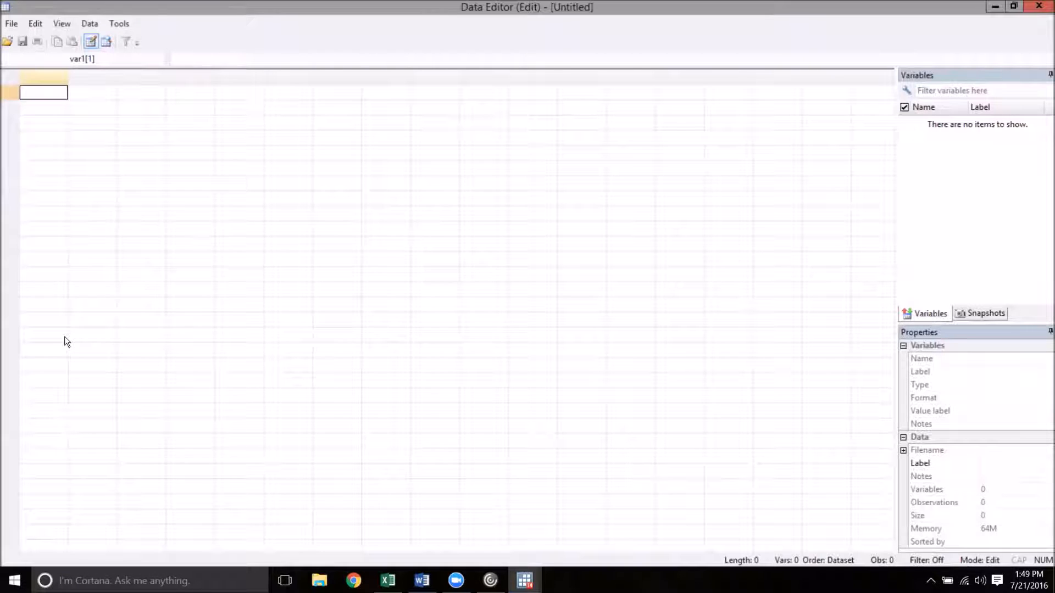
- Enter the values 9, 98 and 4 in the first three rows of the first column
{"action": "type", "text": "9"}
{"action": "key", "text": "Return"}
{"action": "type", "text": "98"}
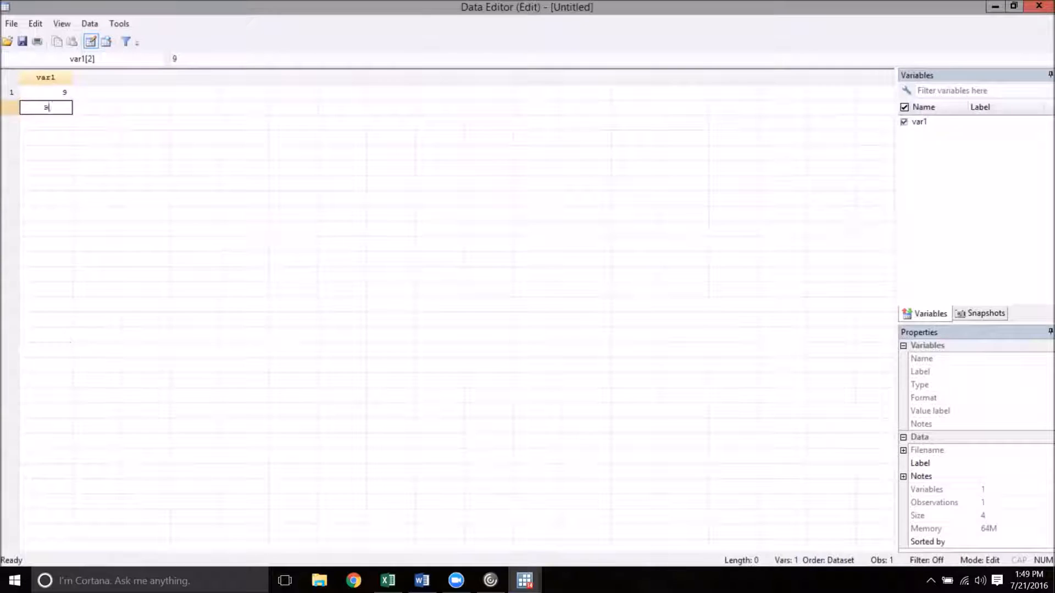
{"action": "key", "text": "Return"}
{"action": "type", "text": "4"}
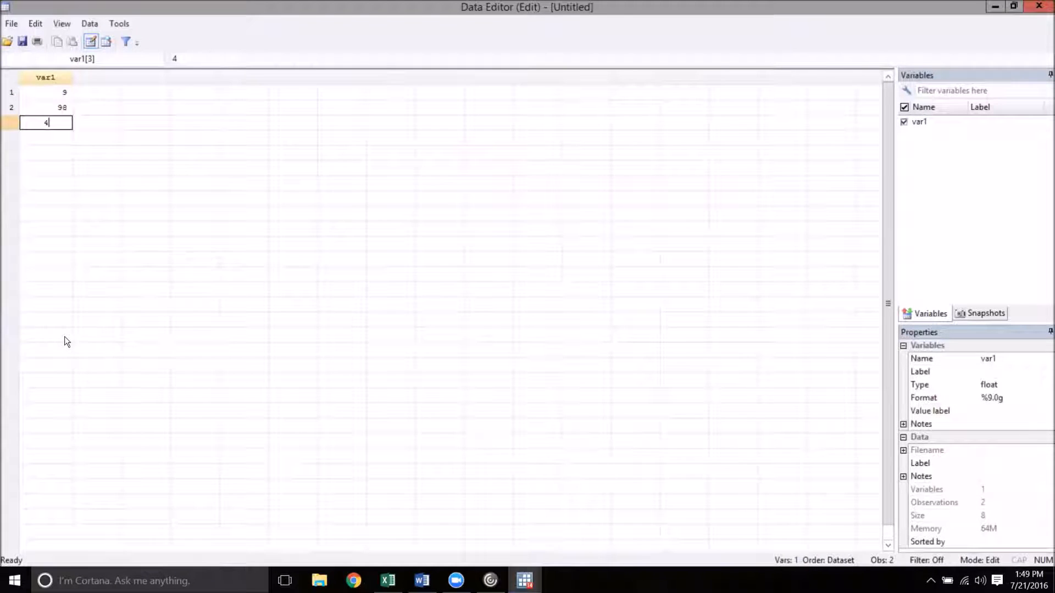
{"action": "key", "text": "Return"}
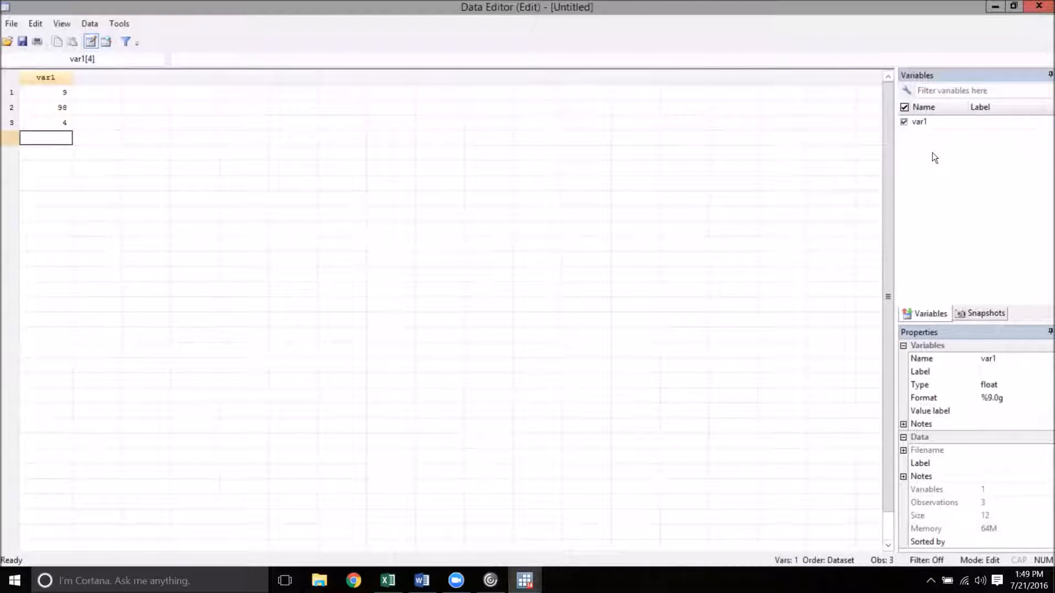
- Drop the variable var1 from the dataset and confirm its removal
{"action": "right_click", "coordinate": [934, 125]}
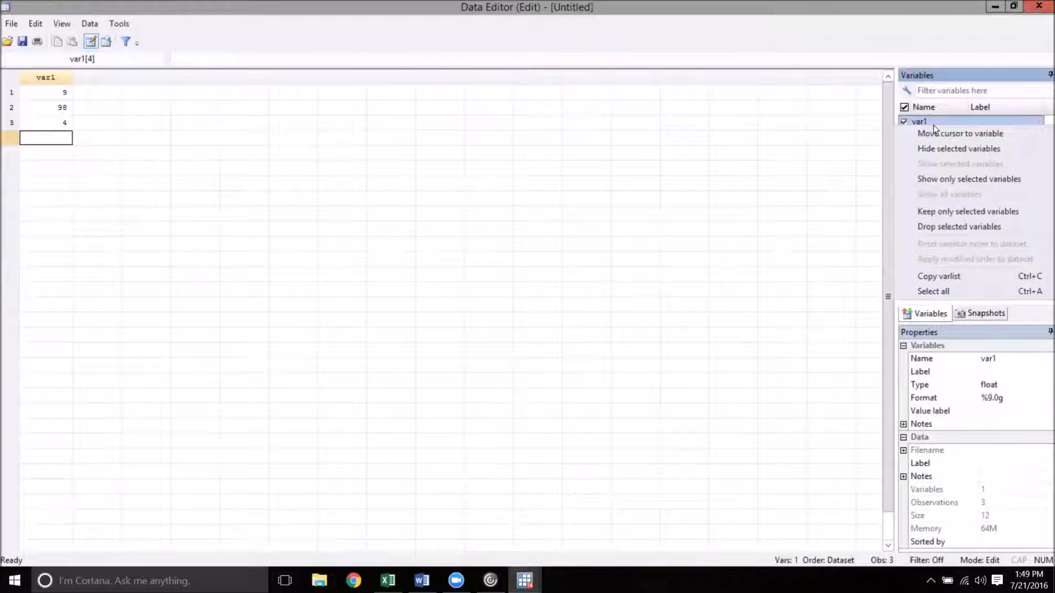
{"action": "left_click", "coordinate": [957, 227]}
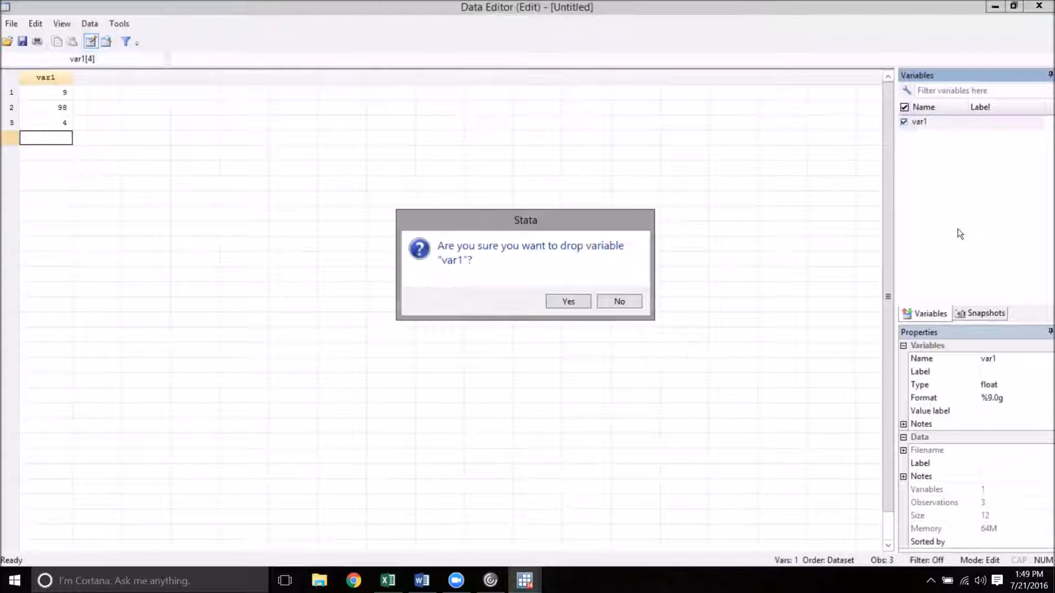
{"action": "left_click", "coordinate": [575, 303]}
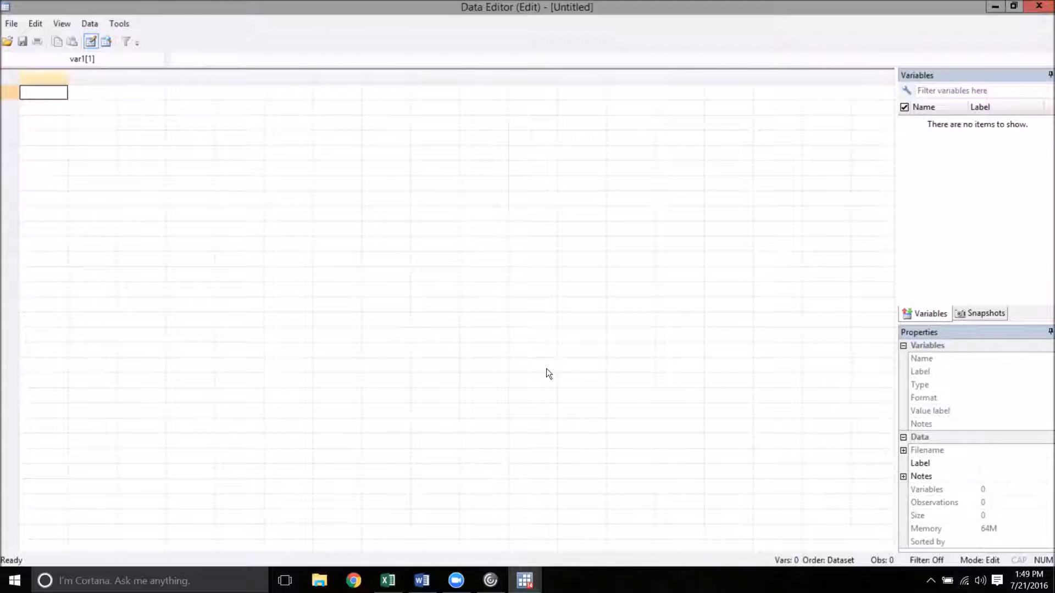
- Switch to the olsRegExample workbook in Excel and copy the whole data table on Sheet2, from A1 through U214
{"action": "mouse_move", "coordinate": [387, 581]}
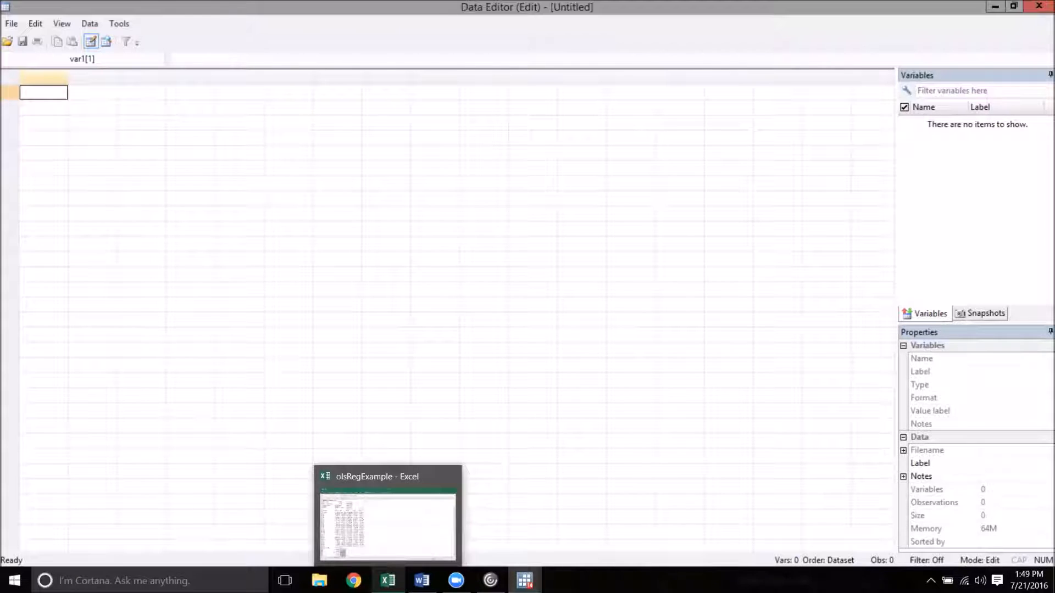
{"action": "left_click", "coordinate": [387, 581]}
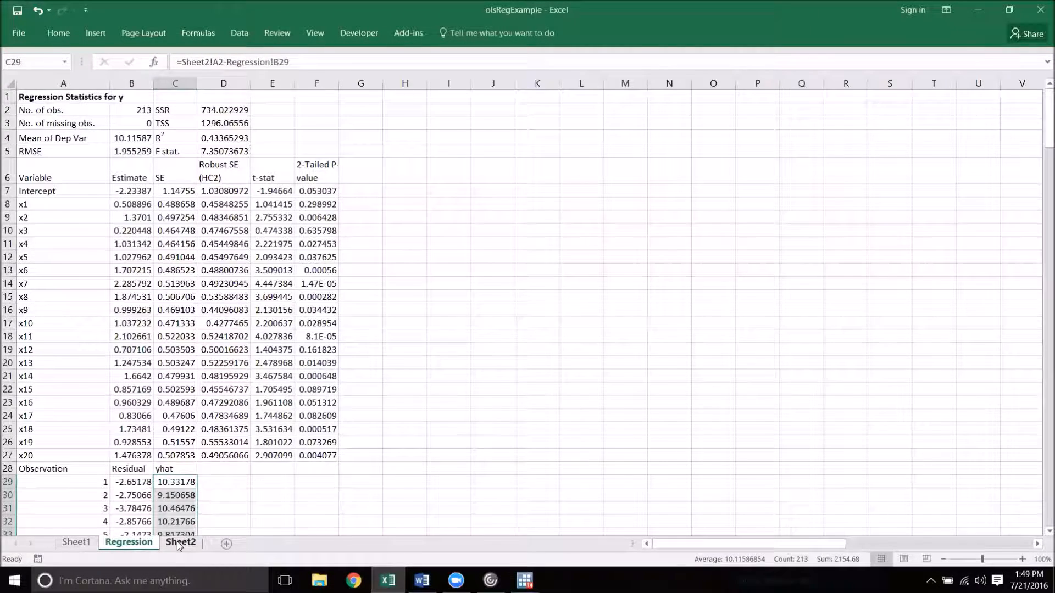
{"action": "left_click", "coordinate": [179, 543]}
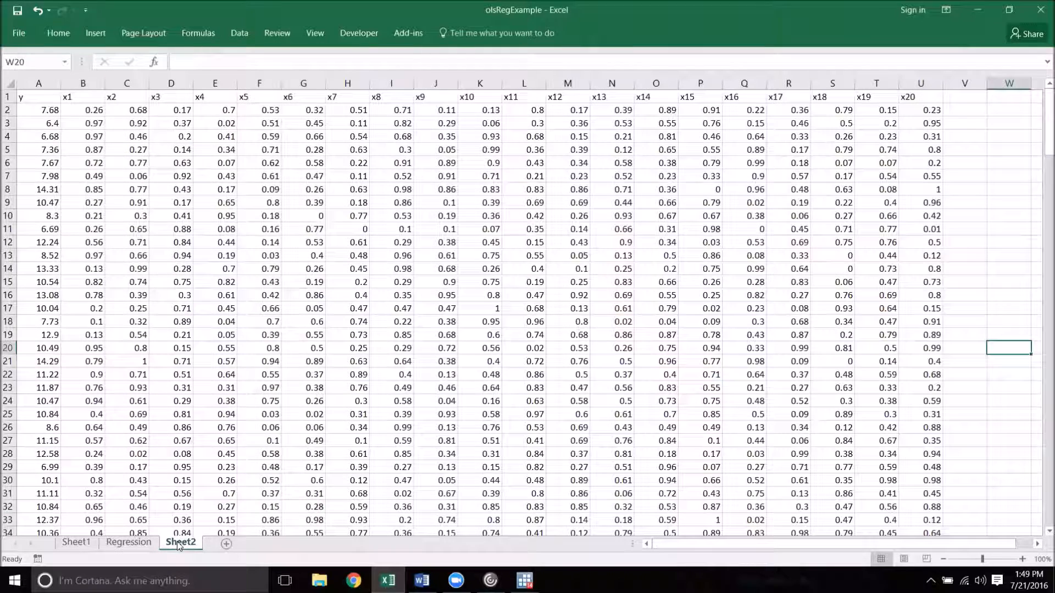
{"action": "left_click", "coordinate": [39, 99]}
{"action": "key", "text": "ctrl+shift+Right"}
{"action": "key", "text": "ctrl+shift+Down"}
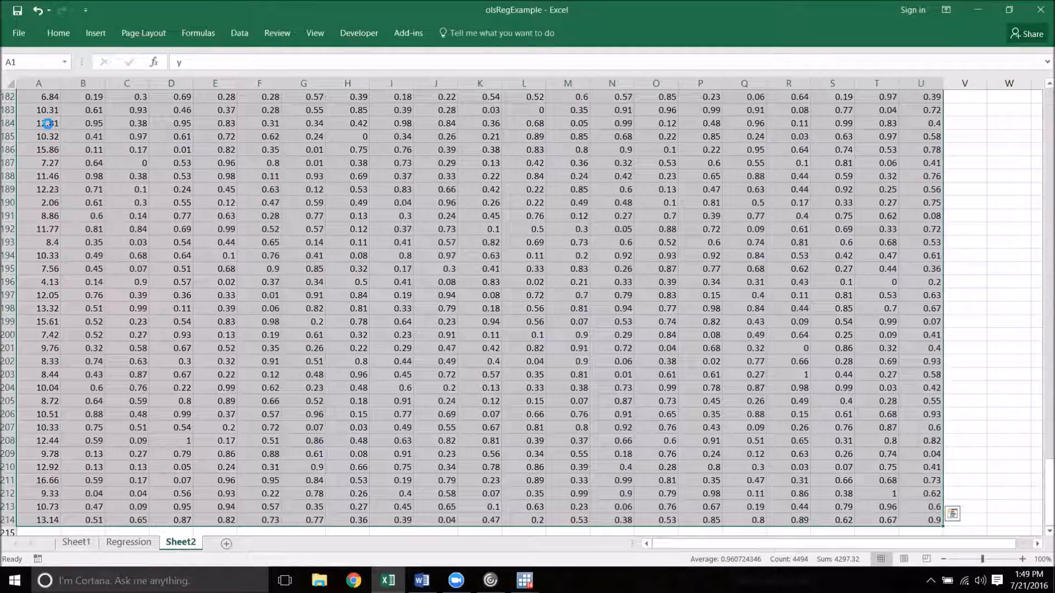
{"action": "key", "text": "ctrl+c"}
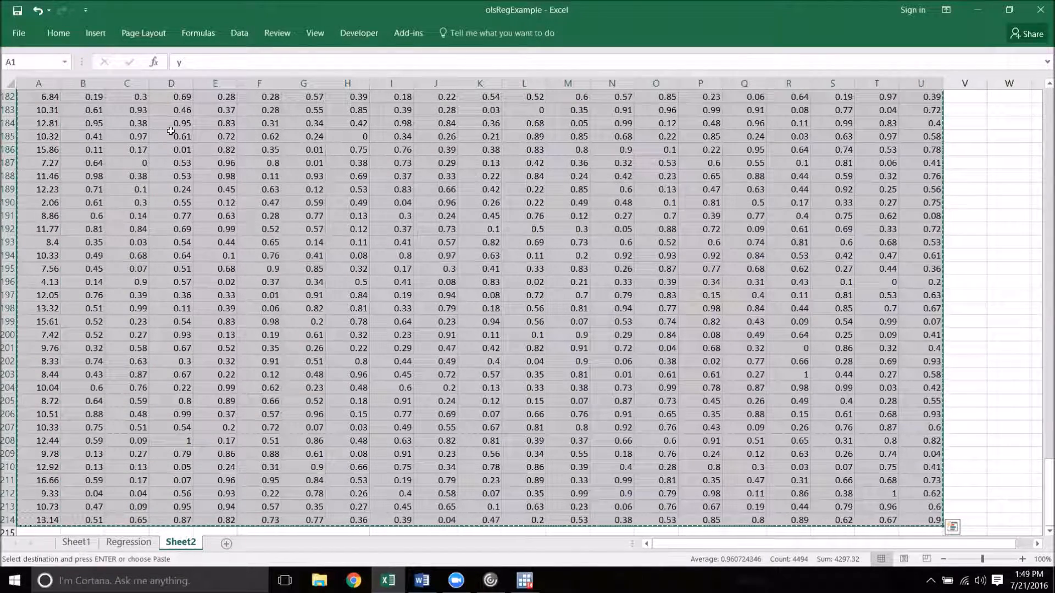
- Paste the copied table into Stata's Data Editor, treating the first row as variable names, and close the editor
{"action": "left_click", "coordinate": [525, 581]}
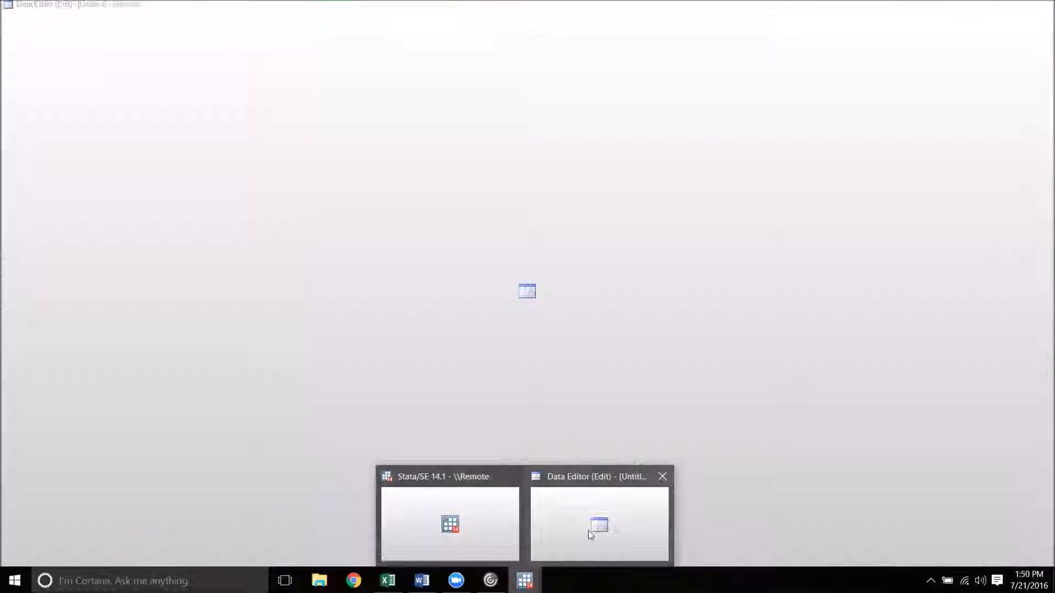
{"action": "left_click", "coordinate": [590, 536]}
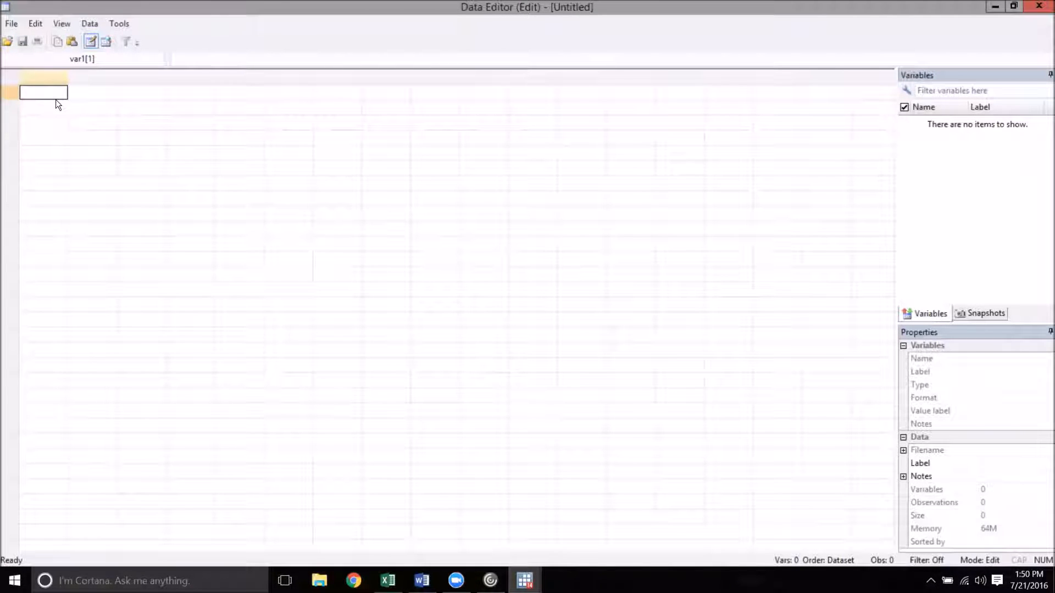
{"action": "key", "text": "ctrl+v"}
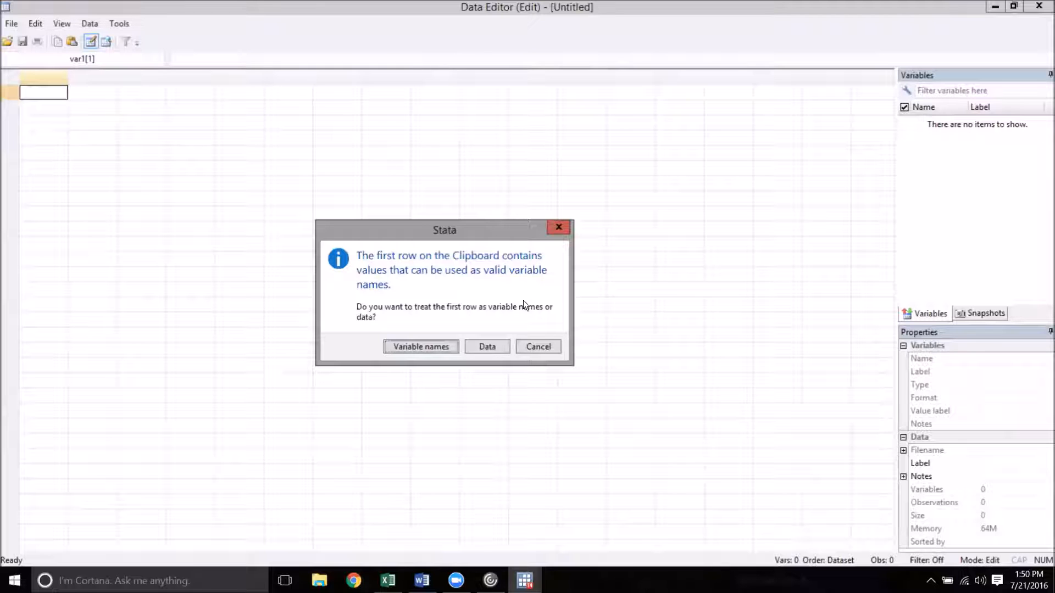
{"action": "left_click", "coordinate": [424, 346]}
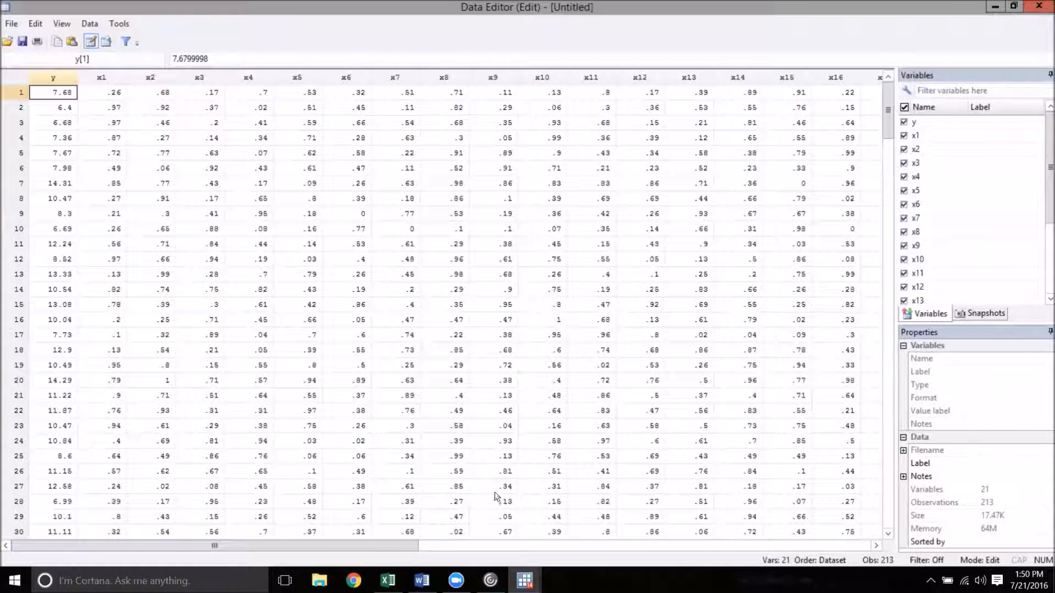
{"action": "left_click", "coordinate": [1039, 6]}
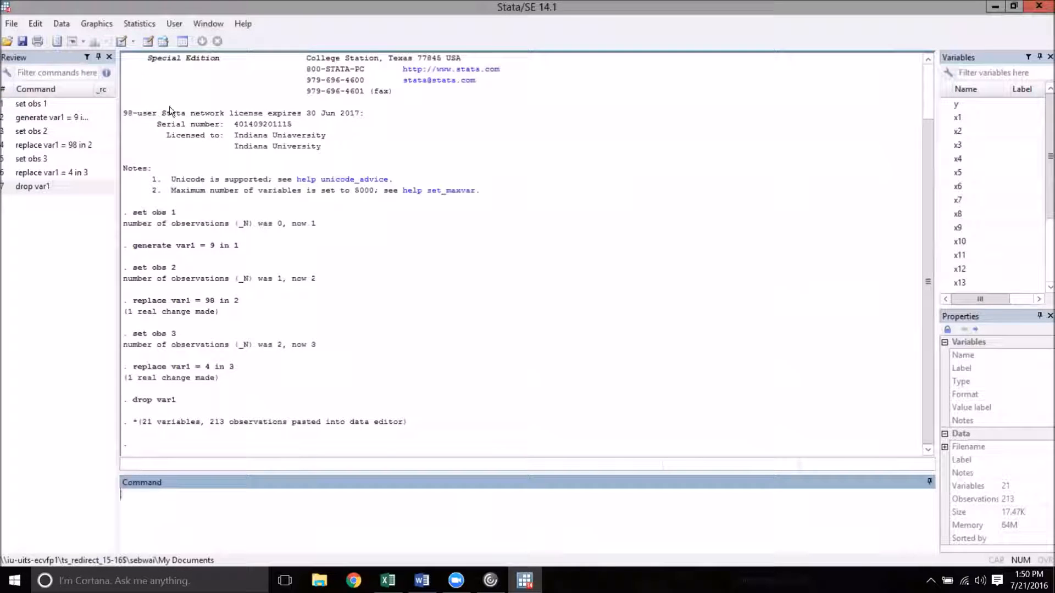
- View the pasted data in the Data Editor's browse mode and a blank Do-file Editor, closing each one
{"action": "left_click", "coordinate": [163, 40]}
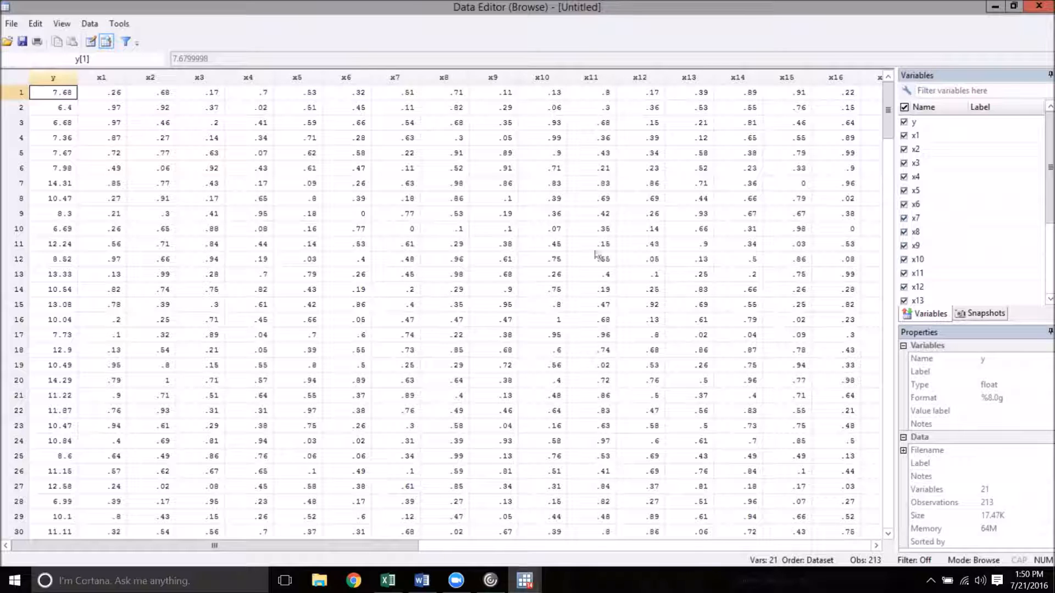
{"action": "left_click", "coordinate": [1040, 7]}
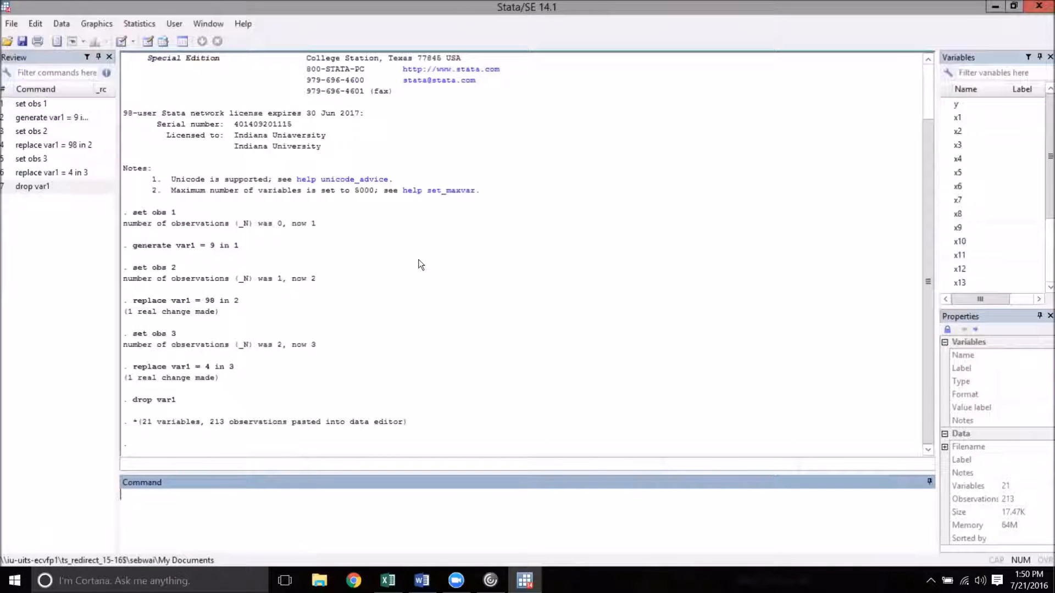
{"action": "left_click", "coordinate": [122, 44]}
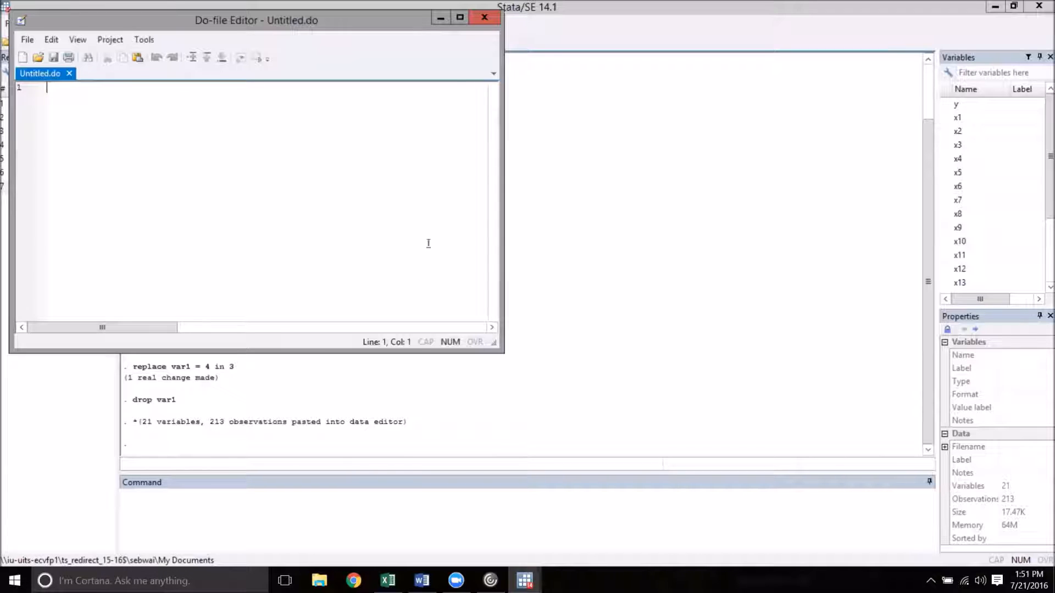
{"action": "left_click", "coordinate": [482, 19]}
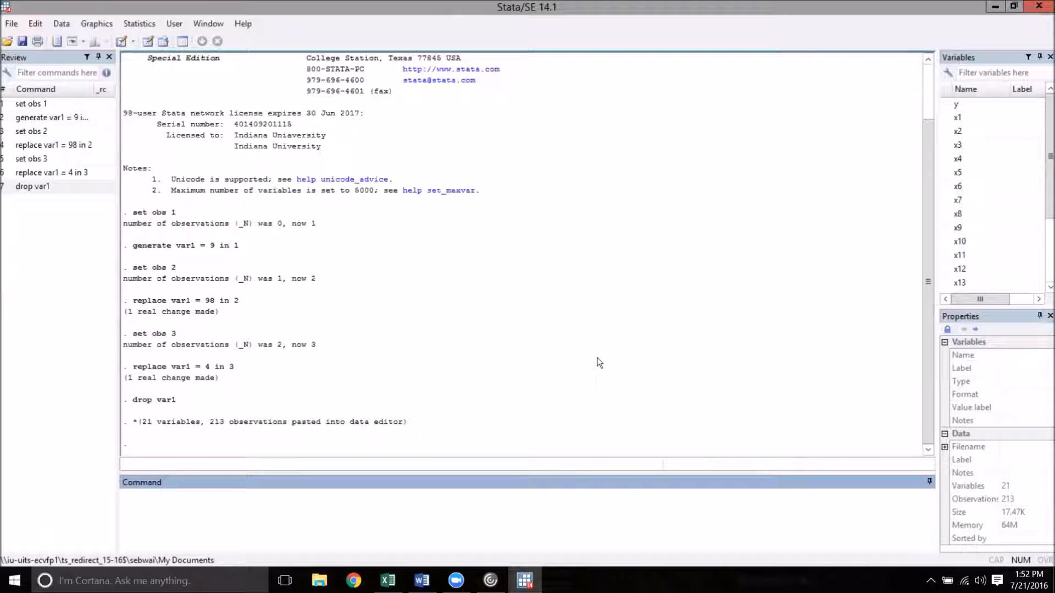
- Run a regression of y on x1 with the command "reg y x1"
{"action": "type", "text": "regress"}
{"action": "key", "text": "BackSpace"}
{"action": "key", "text": "BackSpace"}
{"action": "key", "text": "BackSpace"}
{"action": "key", "text": "BackSpace"}
{"action": "type", "text": "y"}
{"action": "mouse_move", "coordinate": [970, 119]}
{"action": "left_click", "coordinate": [977, 117]}
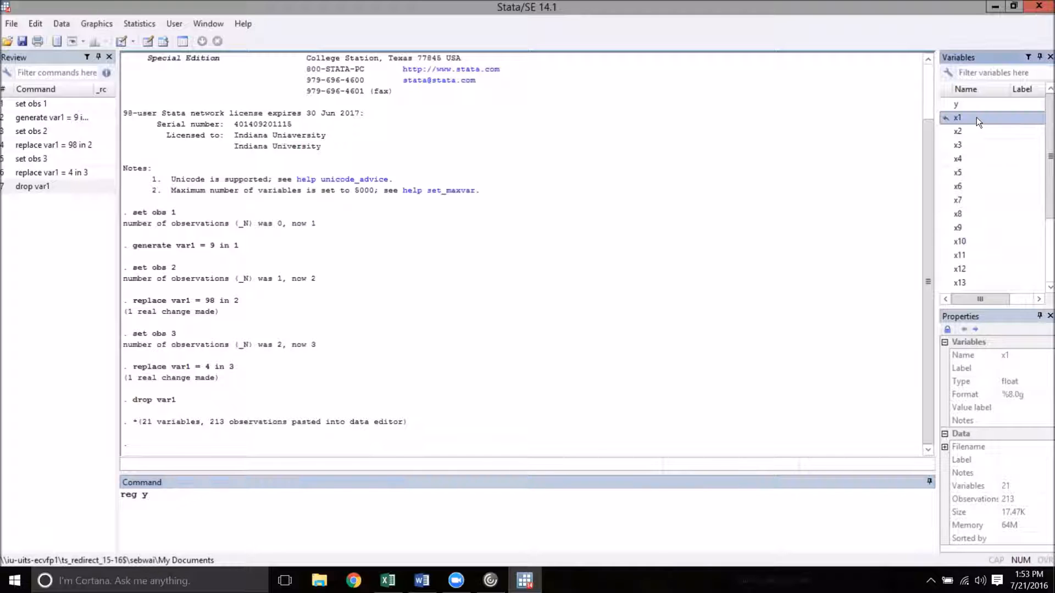
{"action": "double_click", "coordinate": [977, 118]}
{"action": "left_click", "coordinate": [245, 514]}
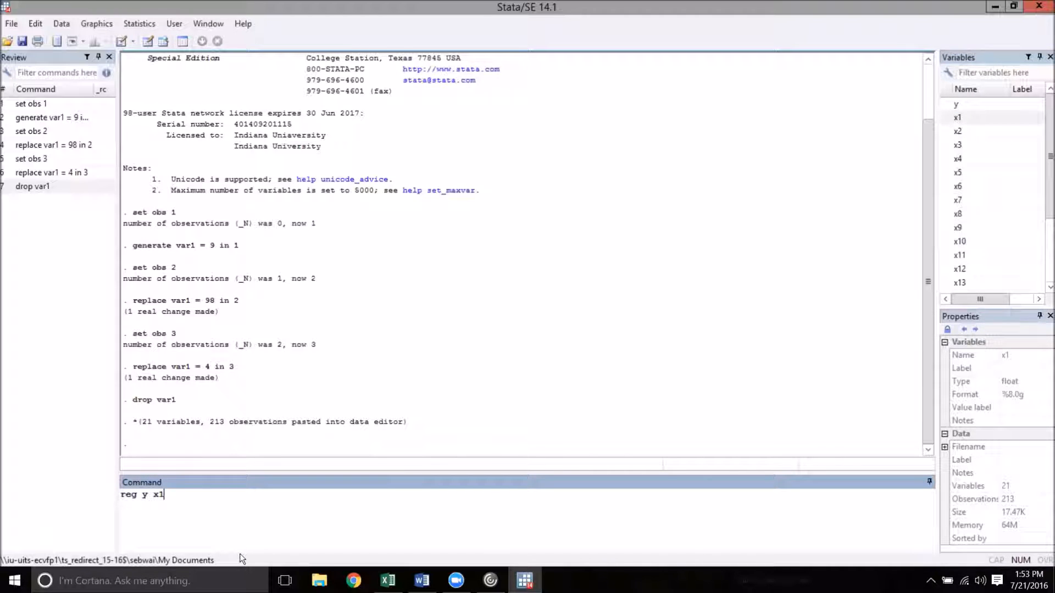
{"action": "key", "text": "Return"}
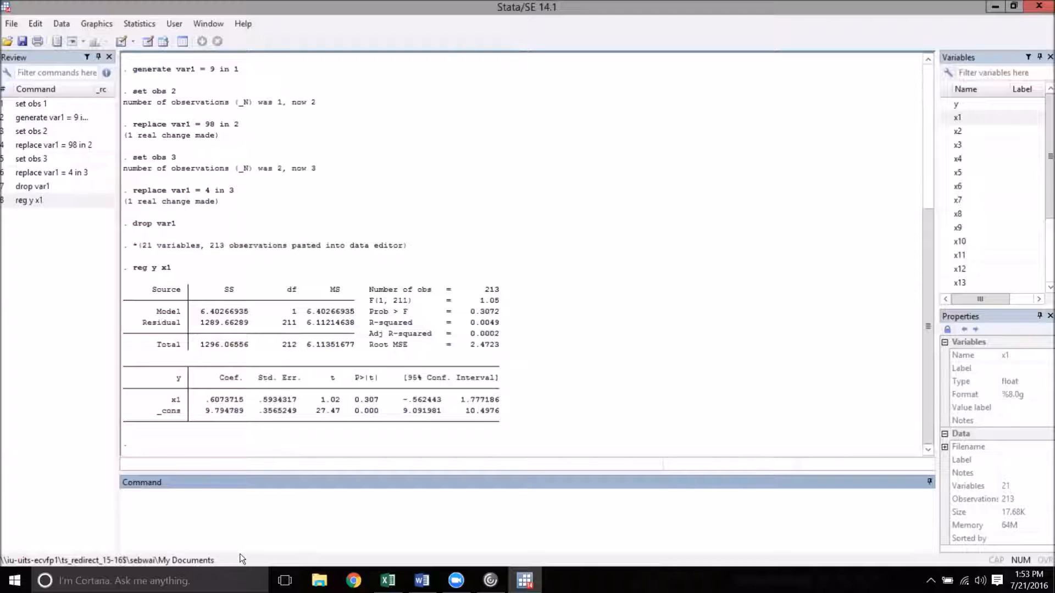
- Start a new regression command with y as the dependent variable and x1 as the first regressor, without running it
{"action": "key", "text": "ctrl+4"}
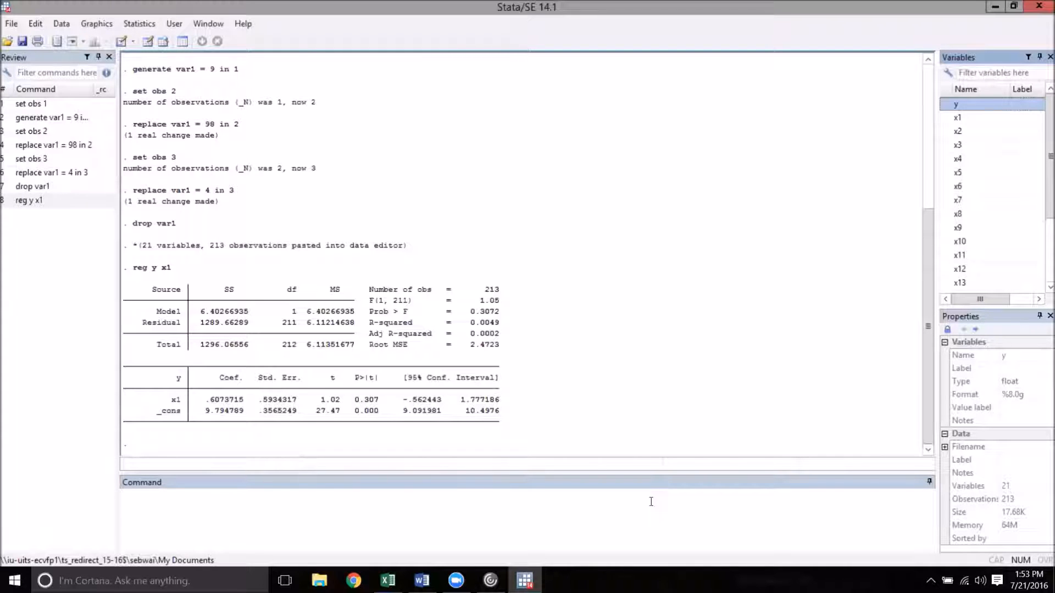
{"action": "left_click", "coordinate": [651, 500]}
{"action": "type", "text": "reg"}
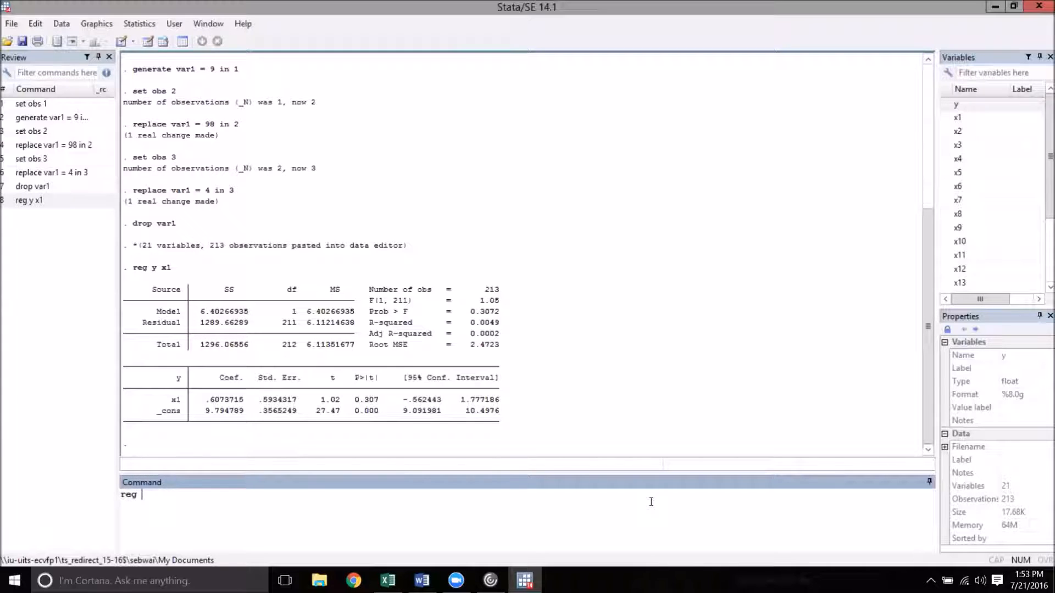
{"action": "left_click", "coordinate": [967, 104]}
{"action": "left_click", "coordinate": [967, 118]}
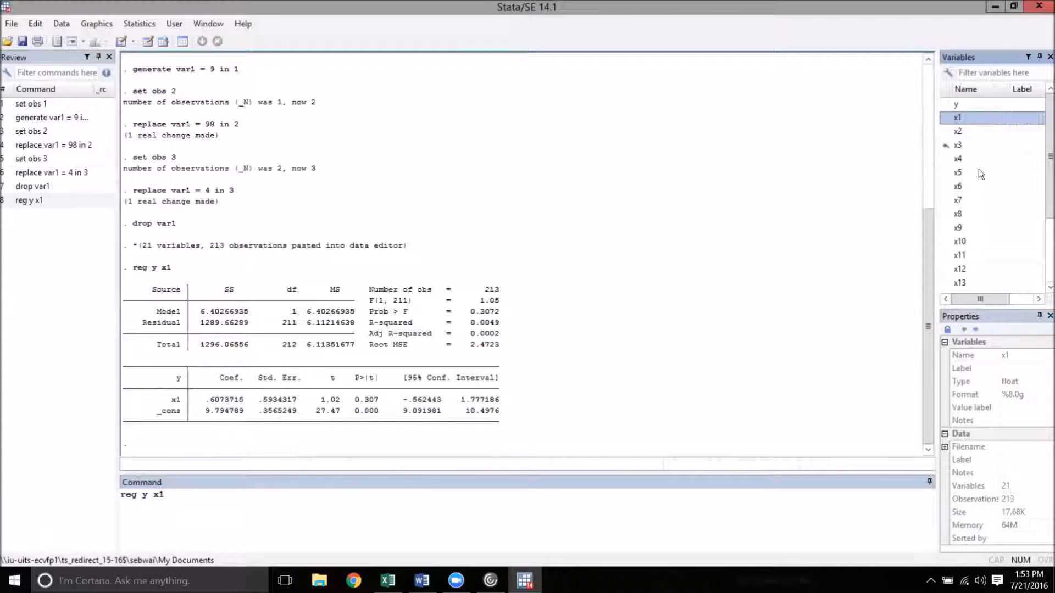
{"action": "left_click", "coordinate": [984, 282]}
{"action": "left_click", "coordinate": [984, 282]}
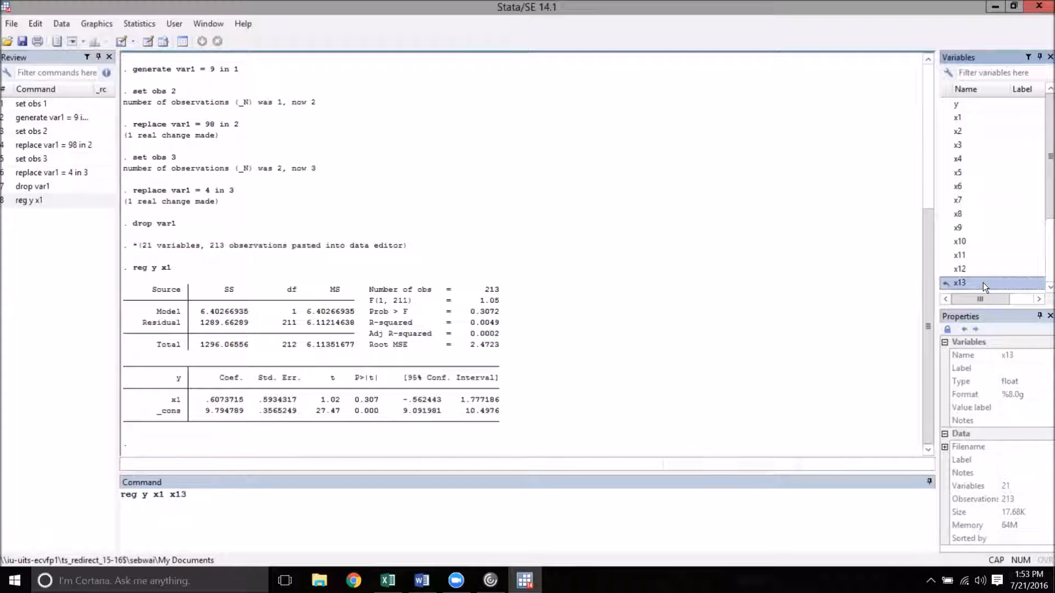
{"action": "left_click", "coordinate": [472, 503]}
{"action": "key", "text": "BackSpace"}
{"action": "key", "text": "BackSpace"}
{"action": "key", "text": "BackSpace"}
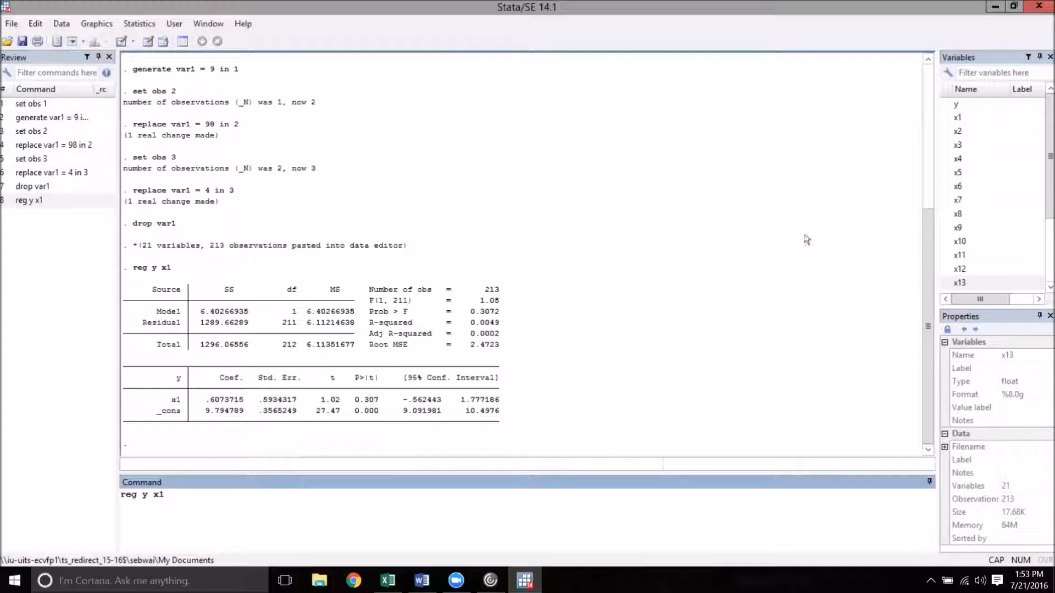
- Add x2 through x20 as further regressors to the pending "reg y x1" command and run the regression
{"action": "left_click", "coordinate": [980, 128]}
{"action": "double_click", "coordinate": [1004, 254], "text": "shift"}
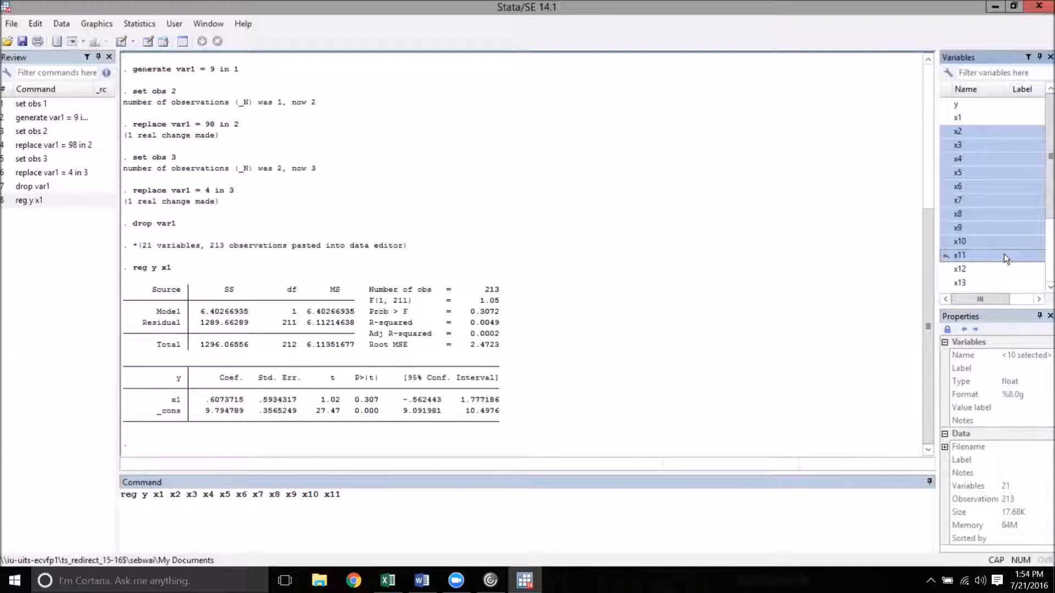
{"action": "left_click_drag", "start_coordinate": [1046, 191], "coordinate": [1046, 274]}
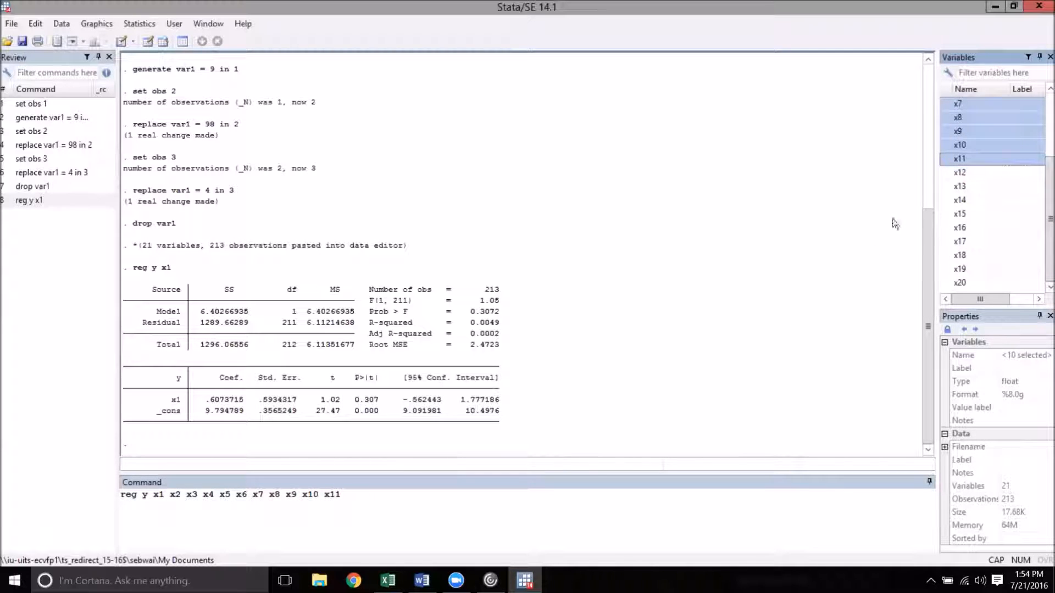
{"action": "left_click", "coordinate": [985, 160]}
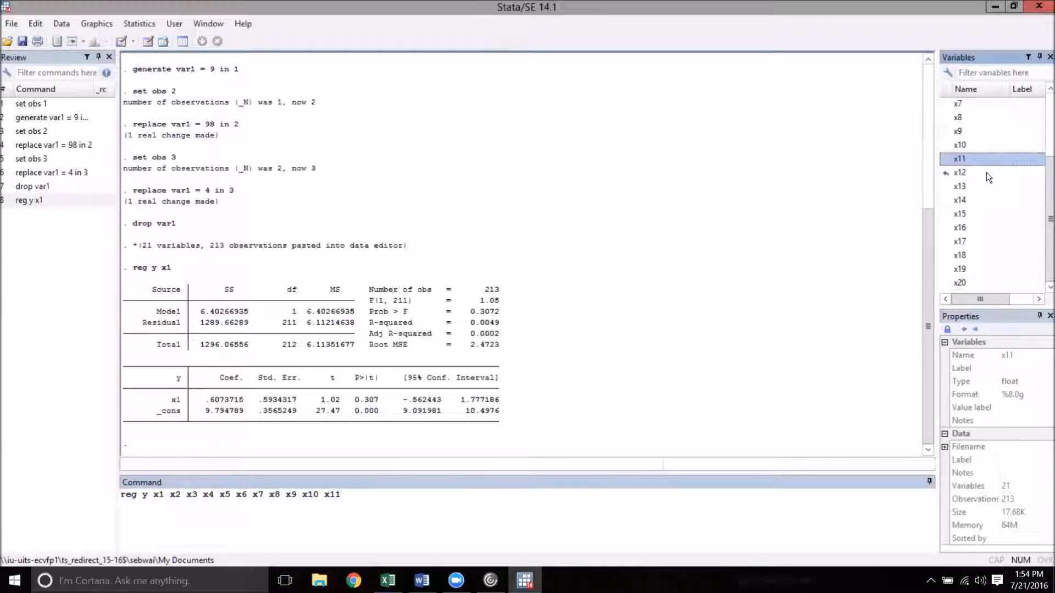
{"action": "left_click", "coordinate": [987, 172]}
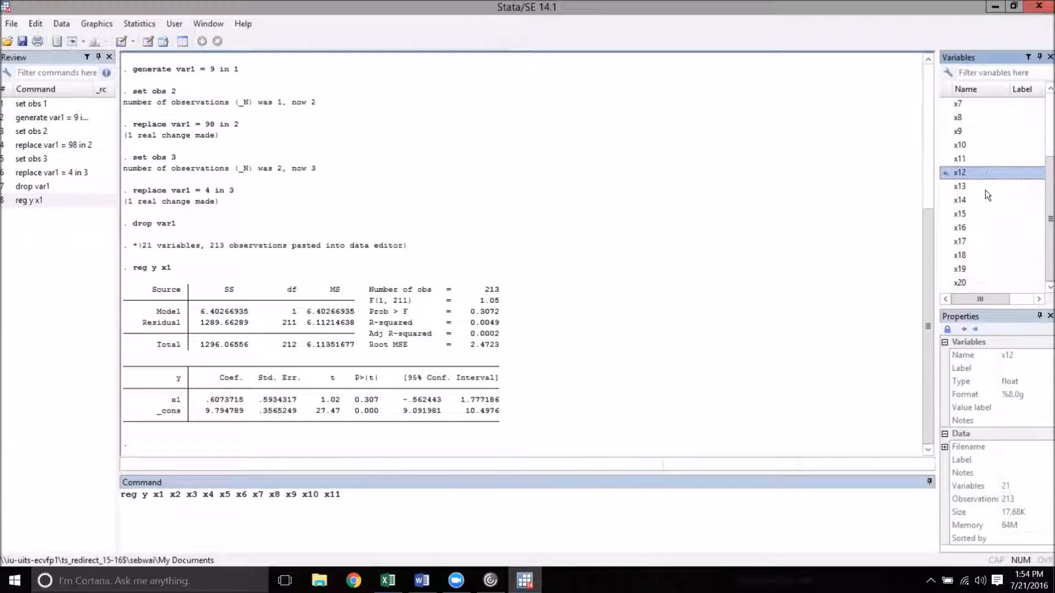
{"action": "double_click", "coordinate": [968, 281], "text": "shift"}
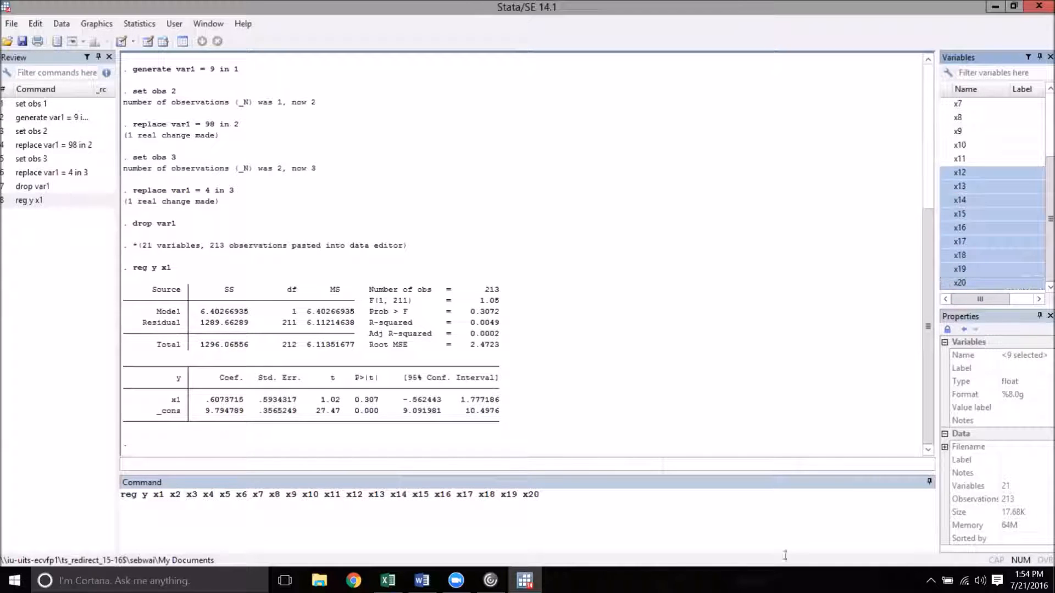
{"action": "left_click", "coordinate": [763, 506]}
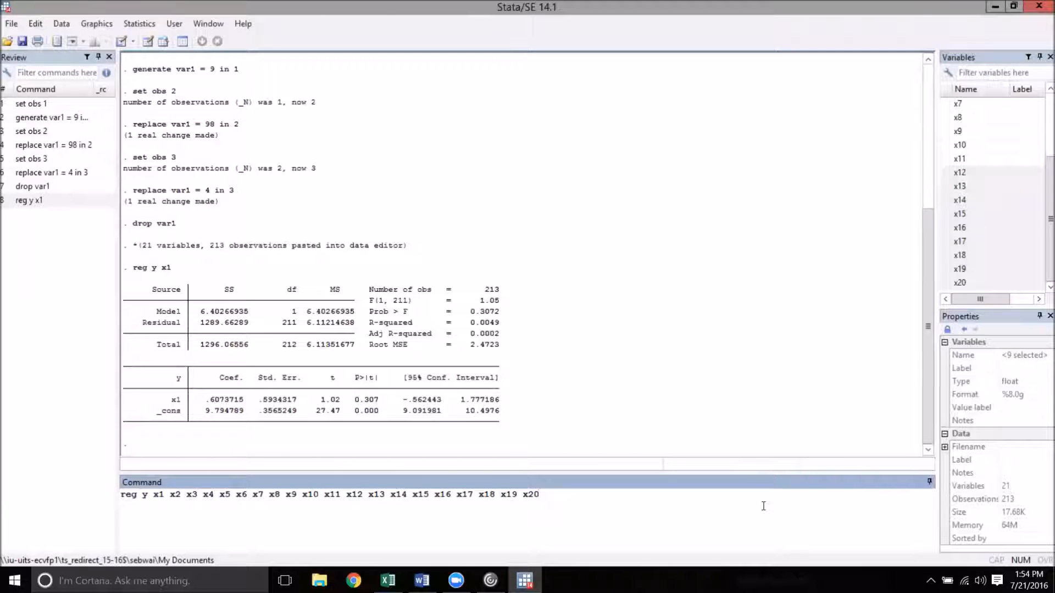
{"action": "key", "text": "Return"}
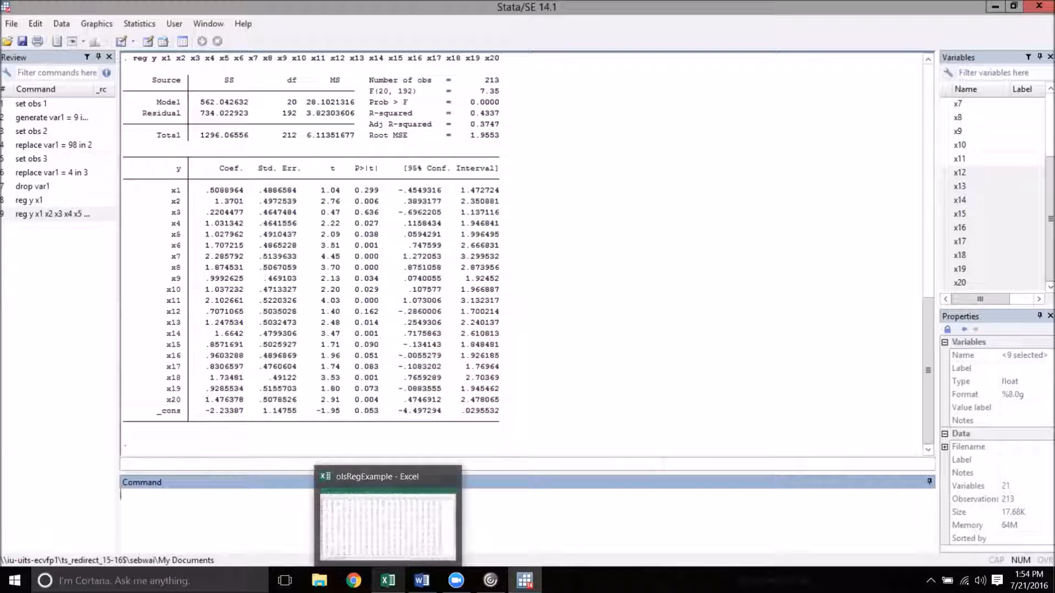
- Examine the Regression sheet of the olsRegExample workbook in Excel, then return to Stata and compare its regression output, including the _cons row
{"action": "left_click", "coordinate": [387, 581]}
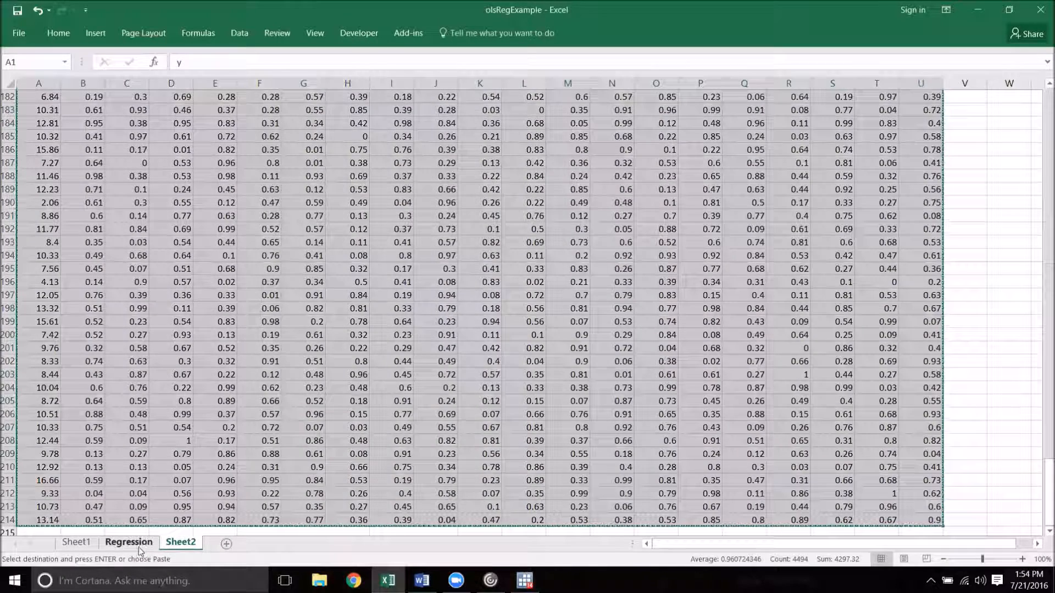
{"action": "left_click", "coordinate": [129, 542]}
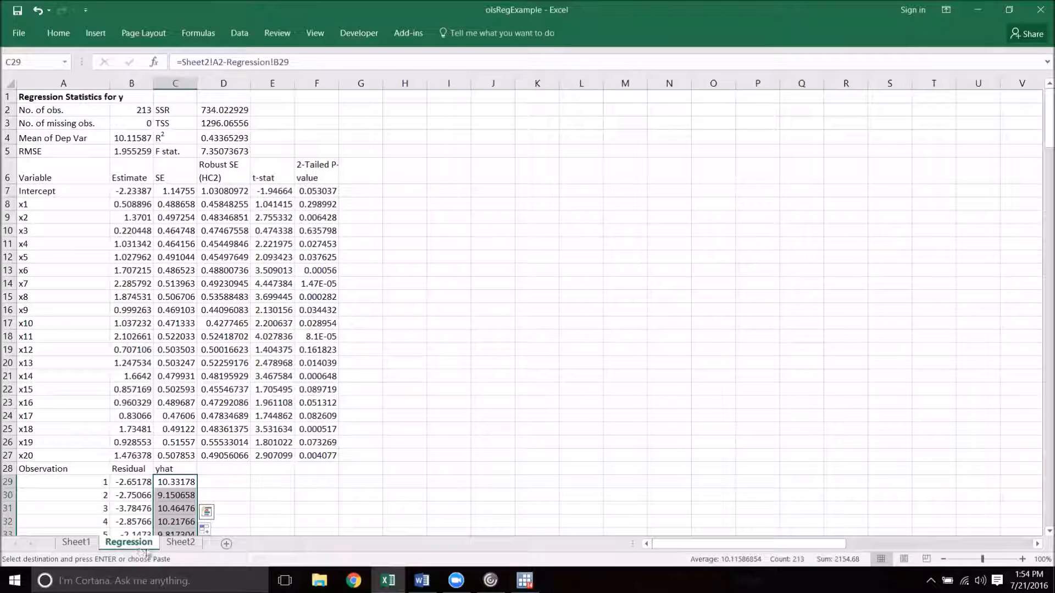
{"action": "left_click", "coordinate": [977, 10]}
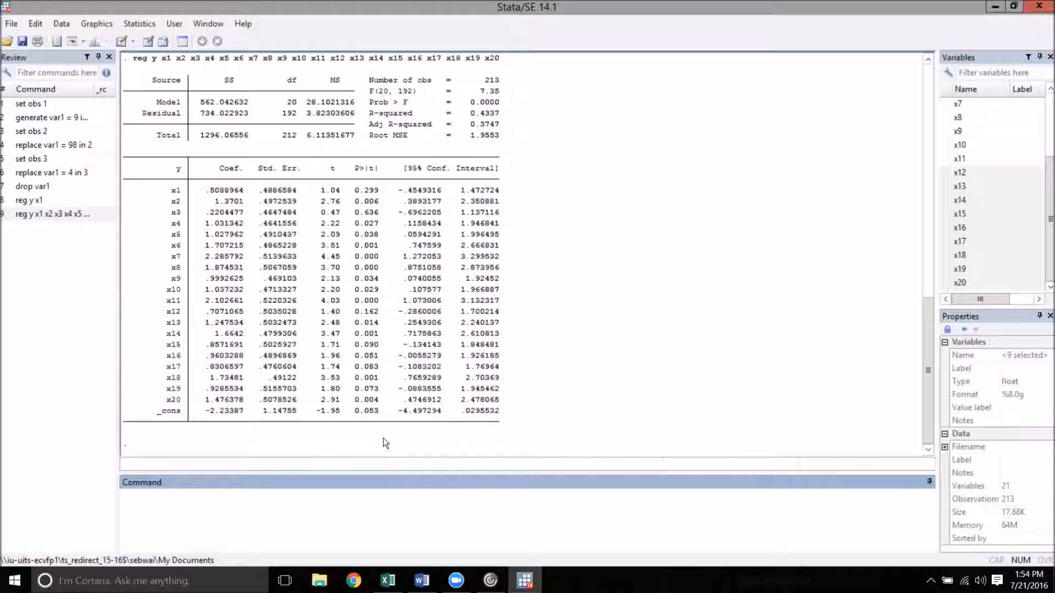
{"action": "left_click_drag", "start_coordinate": [151, 411], "coordinate": [600, 422]}
{"action": "left_click", "coordinate": [609, 426]}
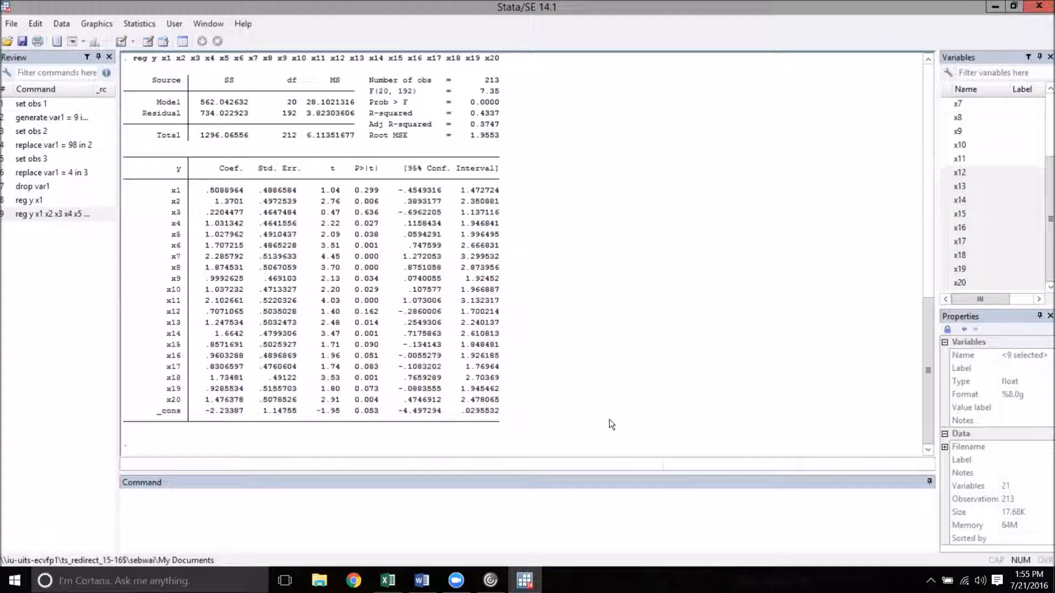